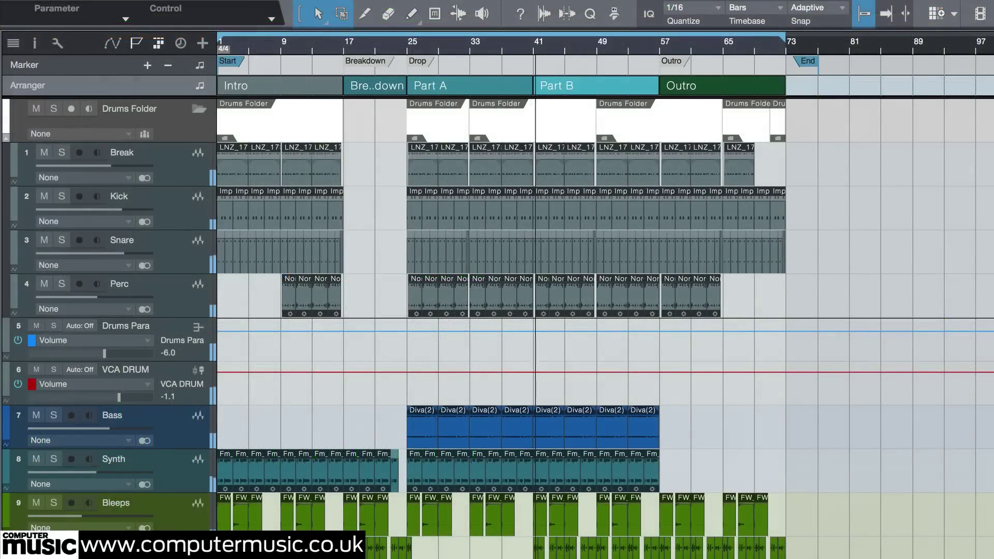
Step: Stop playback and select each track in turn: Break, Kick and Snare, Perc, Bass, Synth, Bleeps
{"action": "left_click", "coordinate": [811, 182]}
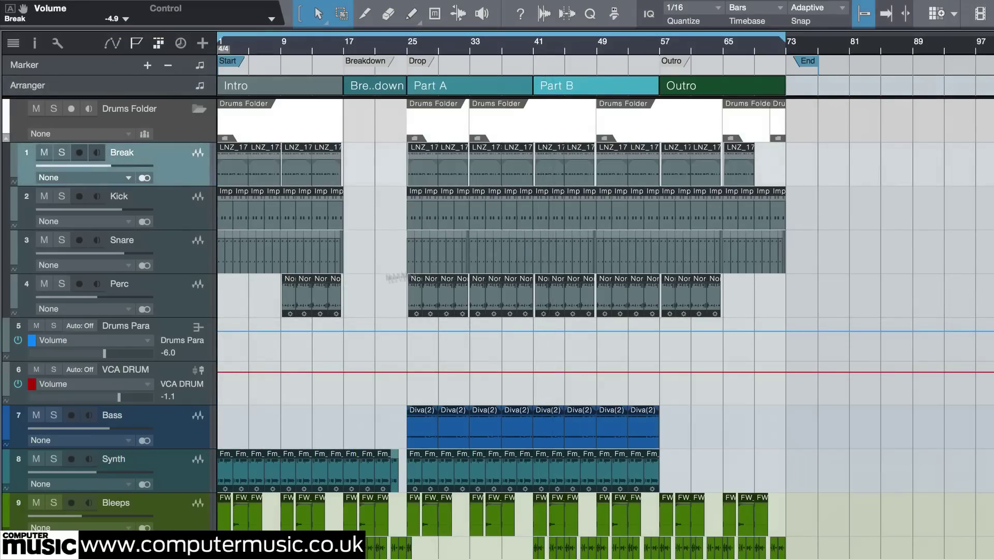
{"action": "left_click", "coordinate": [172, 200]}
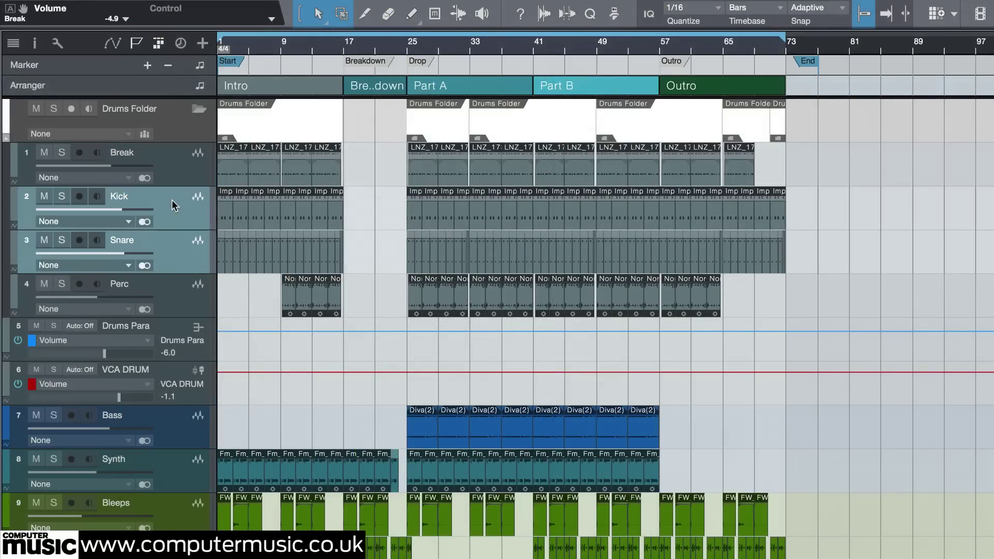
{"action": "left_click", "coordinate": [167, 285]}
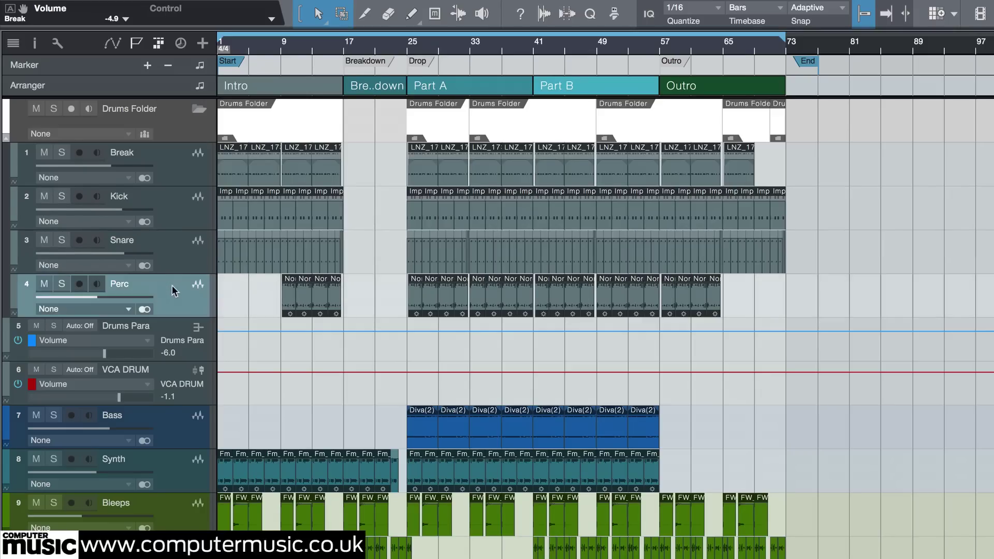
{"action": "left_click", "coordinate": [155, 425]}
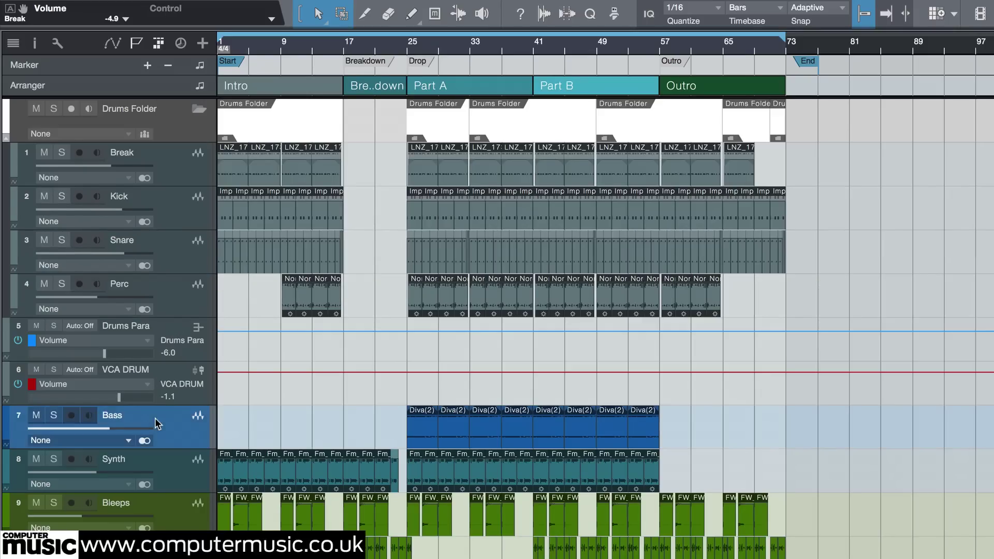
{"action": "left_click", "coordinate": [154, 463]}
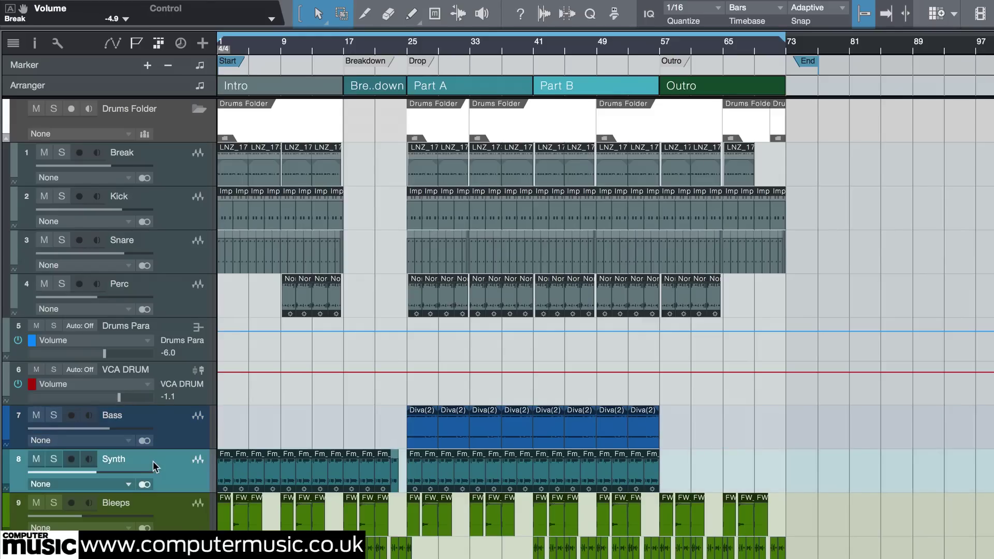
{"action": "left_click", "coordinate": [151, 503]}
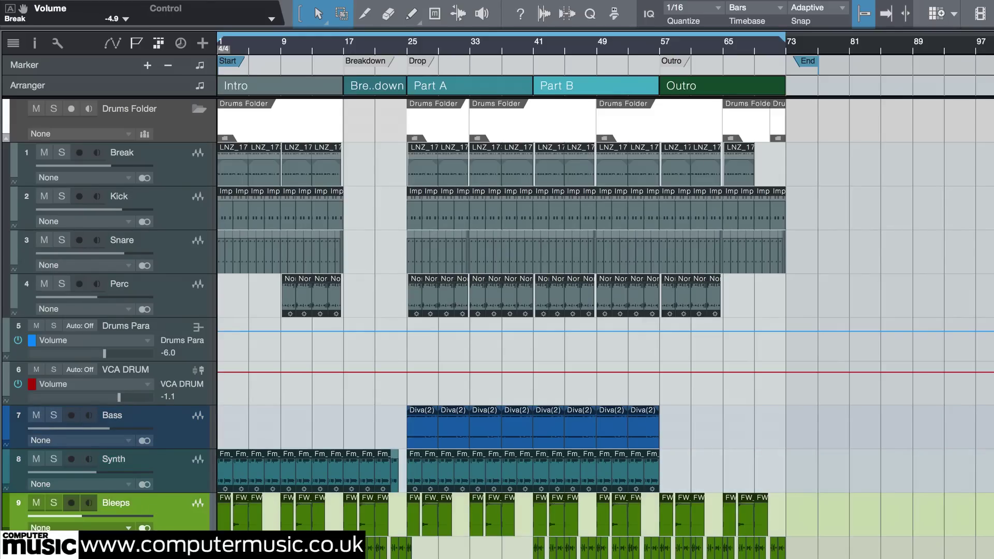
Step: Deselect the Bleeps track and bring up the mixer console with F3
{"action": "key", "text": "Down"}
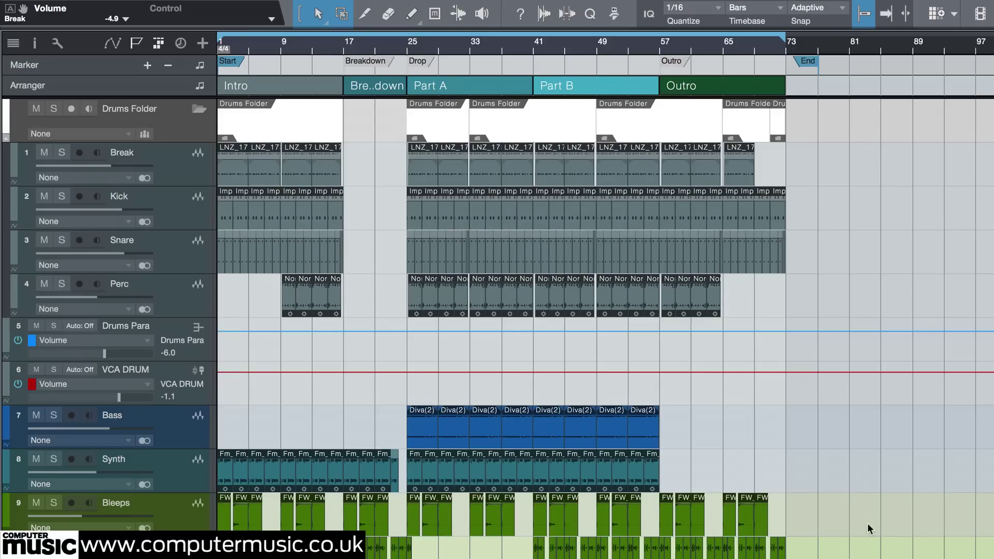
{"action": "key", "text": "ctrl"}
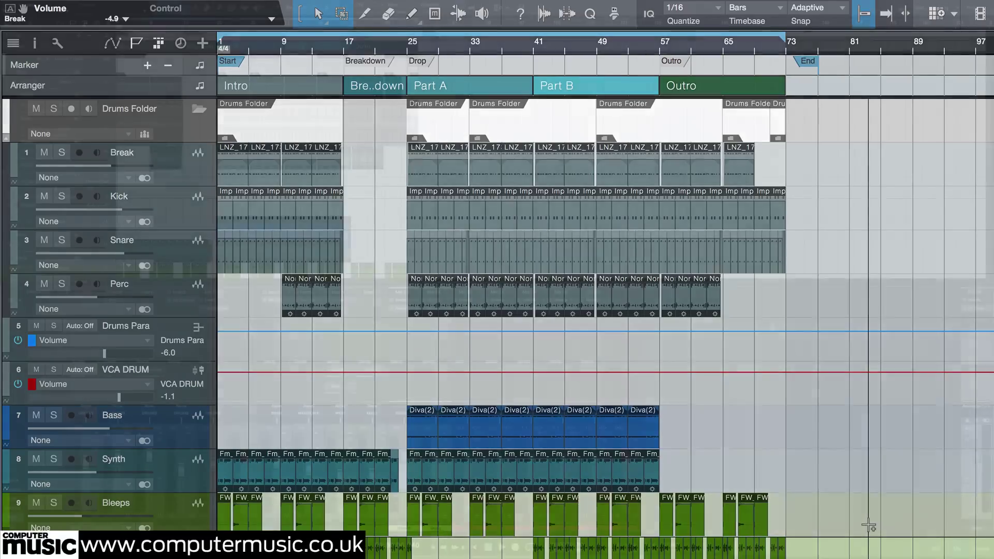
{"action": "key", "text": "F3"}
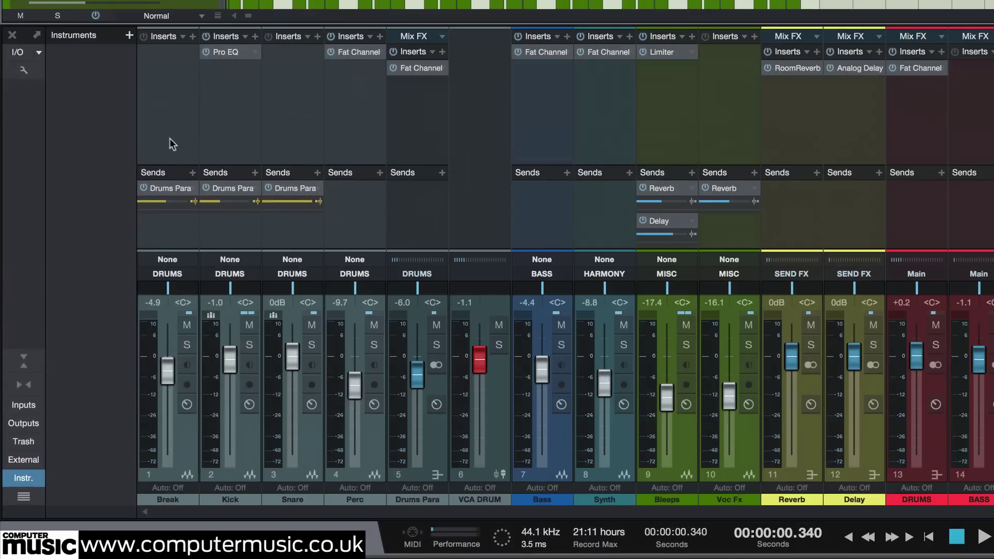
{"action": "left_click", "coordinate": [238, 133]}
{"action": "left_click", "coordinate": [300, 133], "text": "shift"}
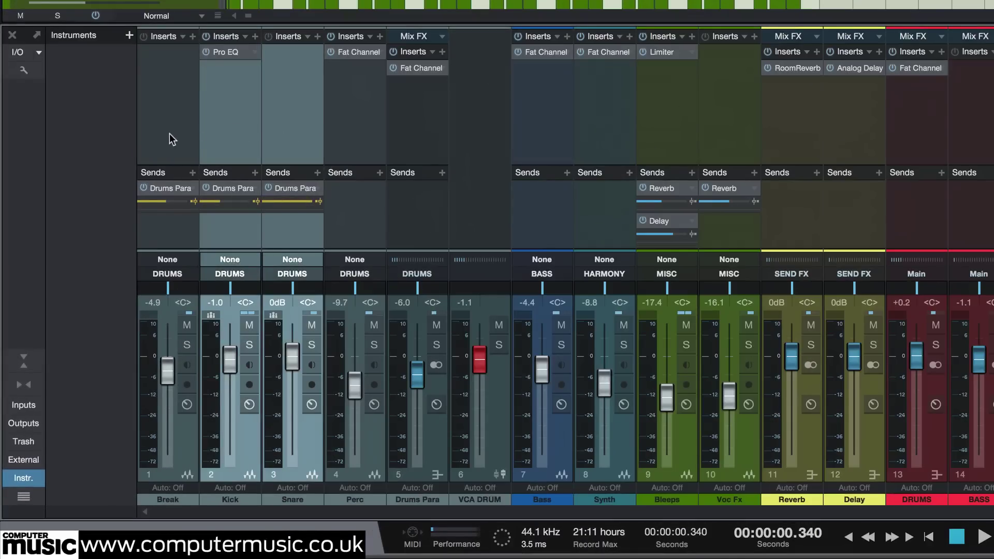
{"action": "left_click", "coordinate": [354, 124]}
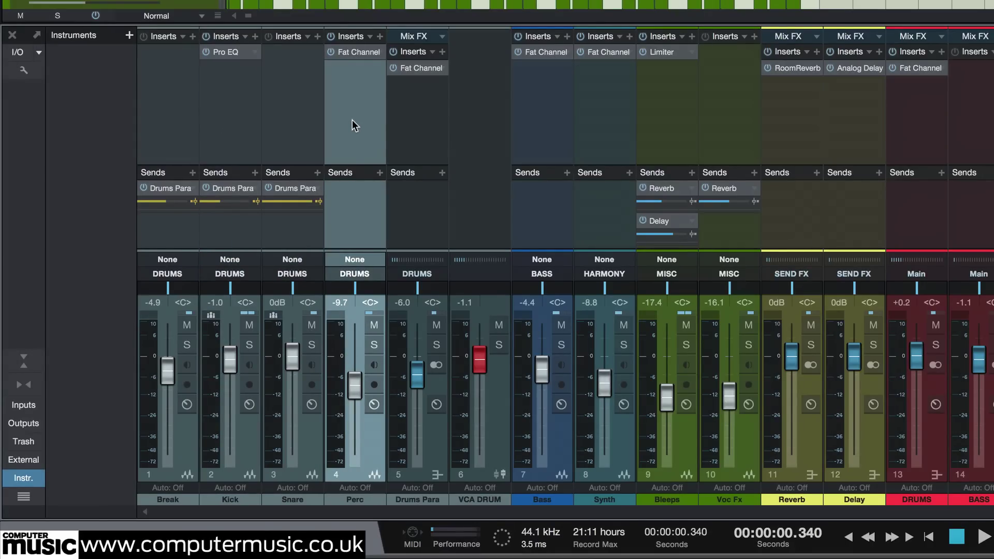
{"action": "left_click", "coordinate": [543, 119]}
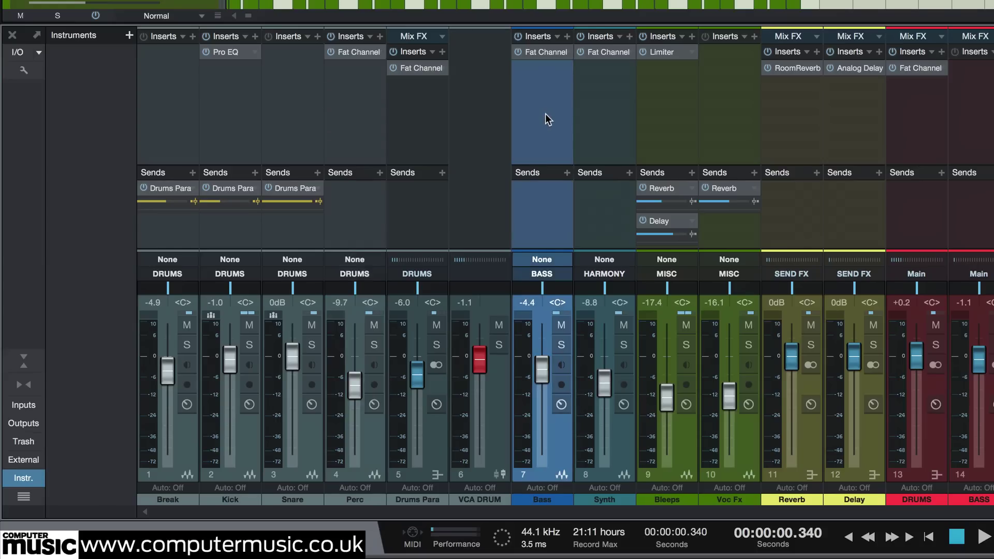
{"action": "left_click", "coordinate": [599, 123]}
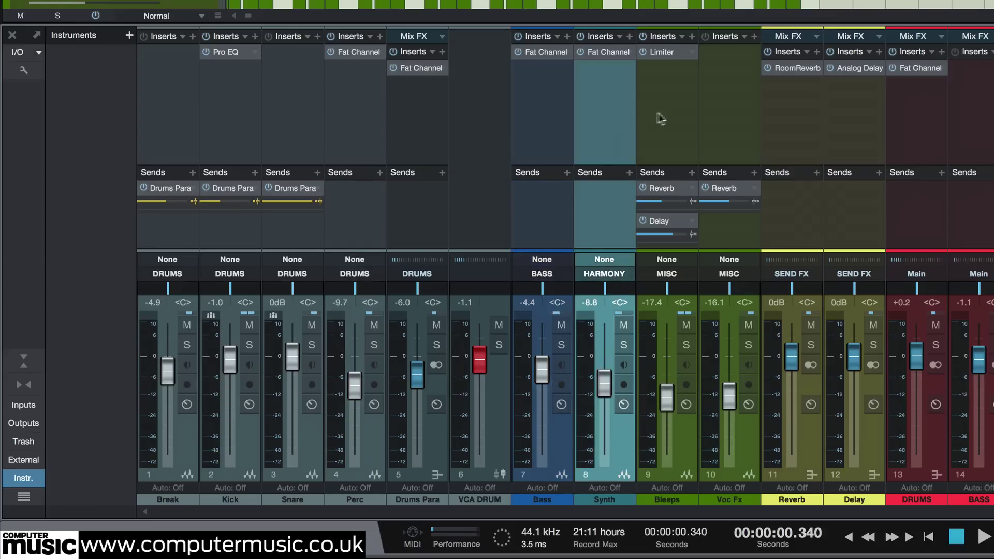
{"action": "left_click", "coordinate": [664, 117]}
{"action": "left_click", "coordinate": [725, 124]}
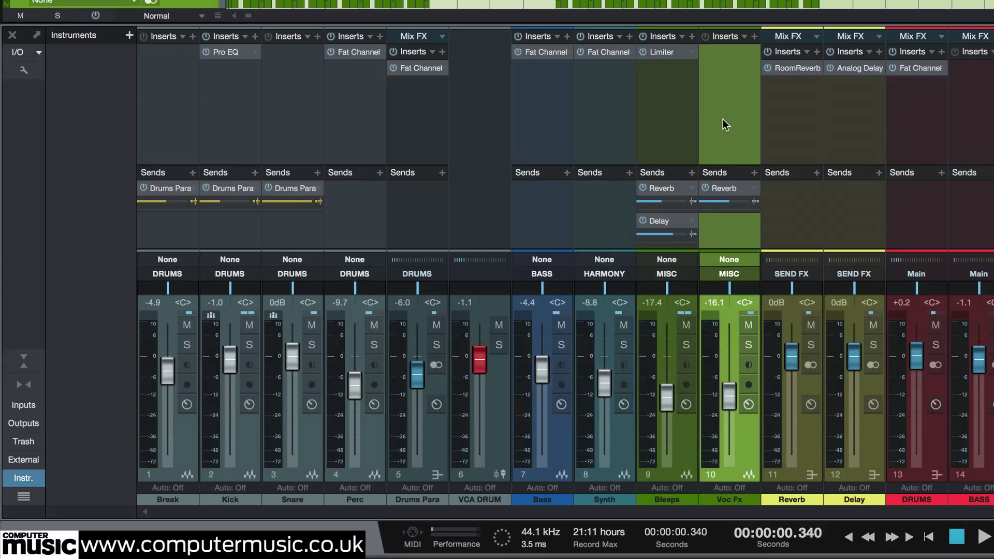
{"action": "left_click", "coordinate": [800, 151]}
{"action": "left_click", "coordinate": [851, 144]}
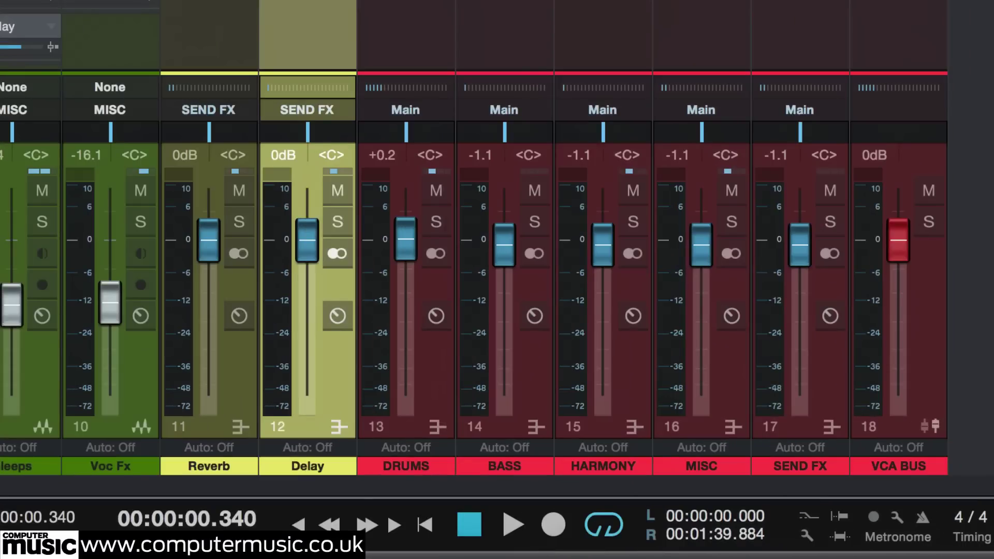
{"action": "key", "text": "Right"}
{"action": "key", "text": "Right"}
{"action": "key", "text": "Right"}
{"action": "key", "text": "Right"}
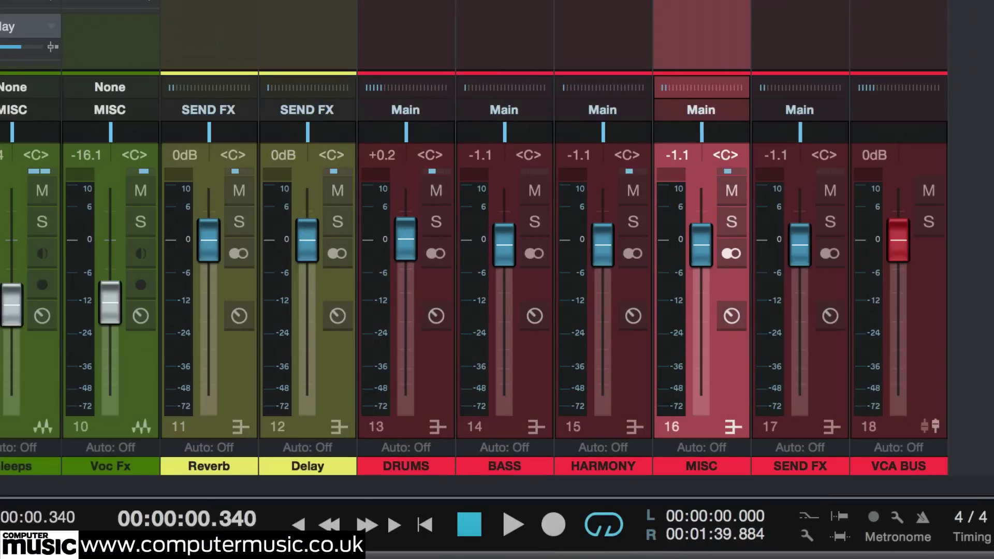
{"action": "key", "text": "Right"}
{"action": "key", "text": "Right"}
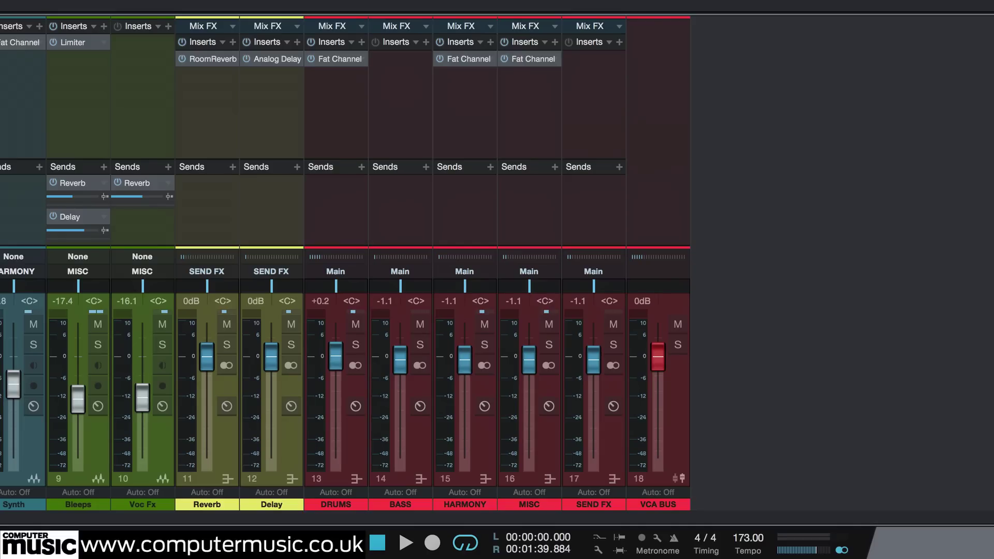
Step: Expand the DRUMS bus Fat Channel insert, then select the BASS, HARMONY, MISC and SEND FX buses
{"action": "left_click", "coordinate": [353, 61]}
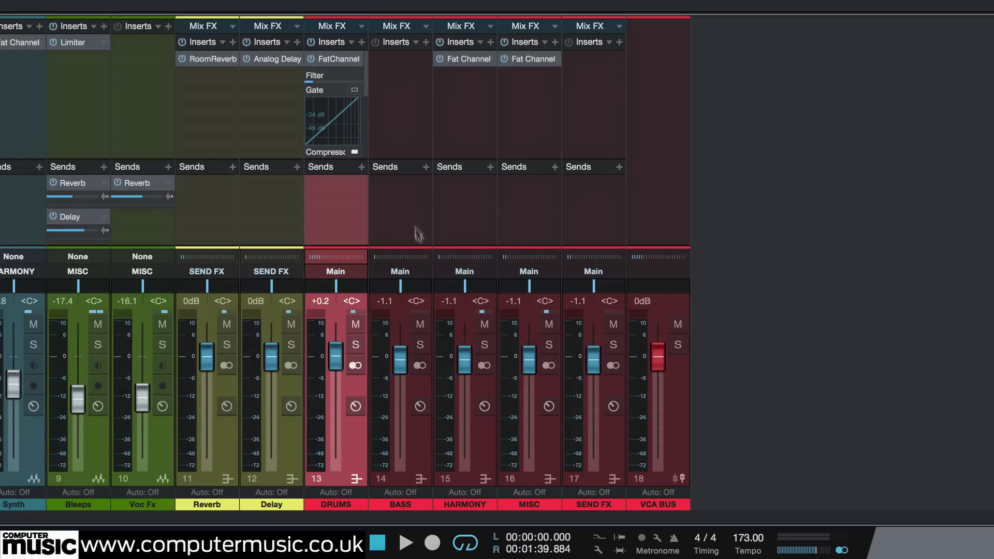
{"action": "left_click", "coordinate": [414, 231]}
{"action": "left_click", "coordinate": [443, 214]}
{"action": "left_click", "coordinate": [518, 220]}
{"action": "left_click", "coordinate": [582, 221]}
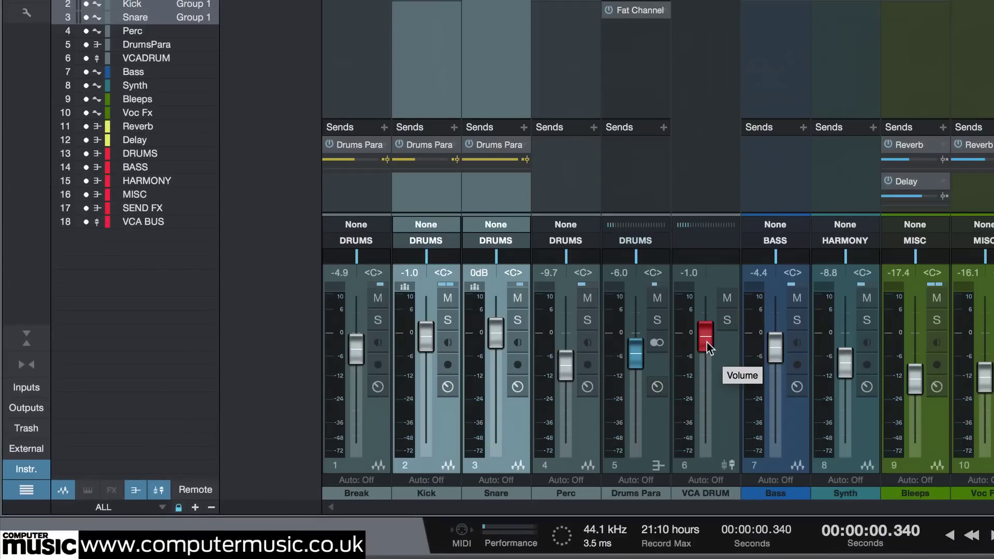
Step: Pull VCA DRUM to -0.3 to trim the drum channels, and nudge the VCA BUS fader
{"action": "mouse_move", "coordinate": [708, 349]}
{"action": "left_mouse_down"}
{"action": "mouse_move", "coordinate": [705, 393]}
{"action": "mouse_move", "coordinate": [709, 348]}
{"action": "left_mouse_up"}
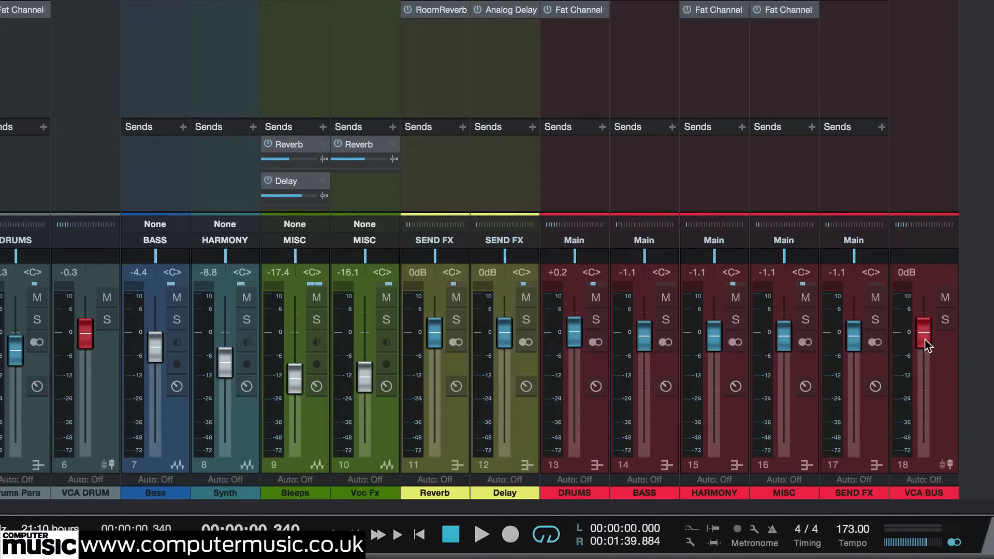
{"action": "mouse_move", "coordinate": [926, 340]}
{"action": "left_mouse_down"}
{"action": "mouse_move", "coordinate": [934, 414]}
{"action": "mouse_move", "coordinate": [927, 334]}
{"action": "left_mouse_up"}
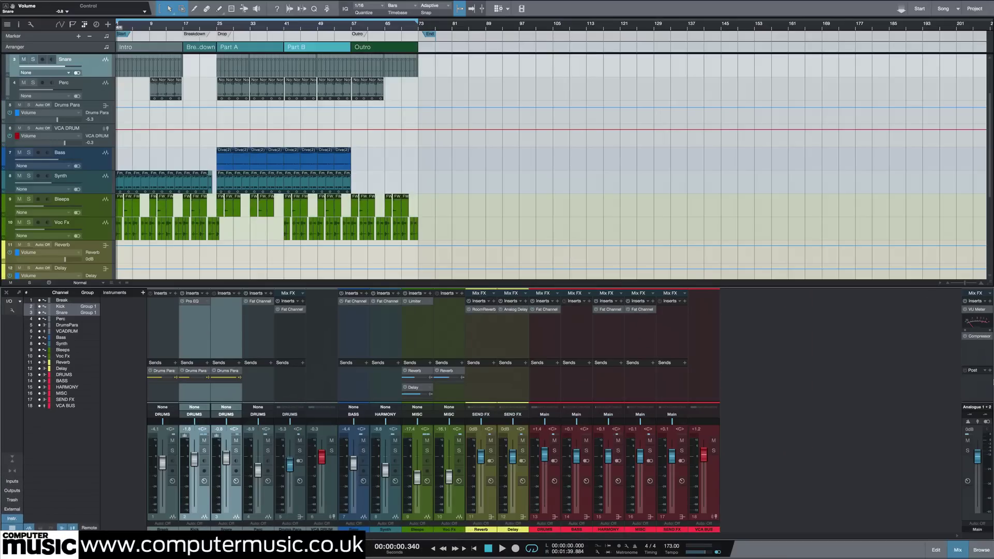
{"action": "scroll", "coordinate": [79, 113], "scroll_direction": "up", "scroll_amount": 3}
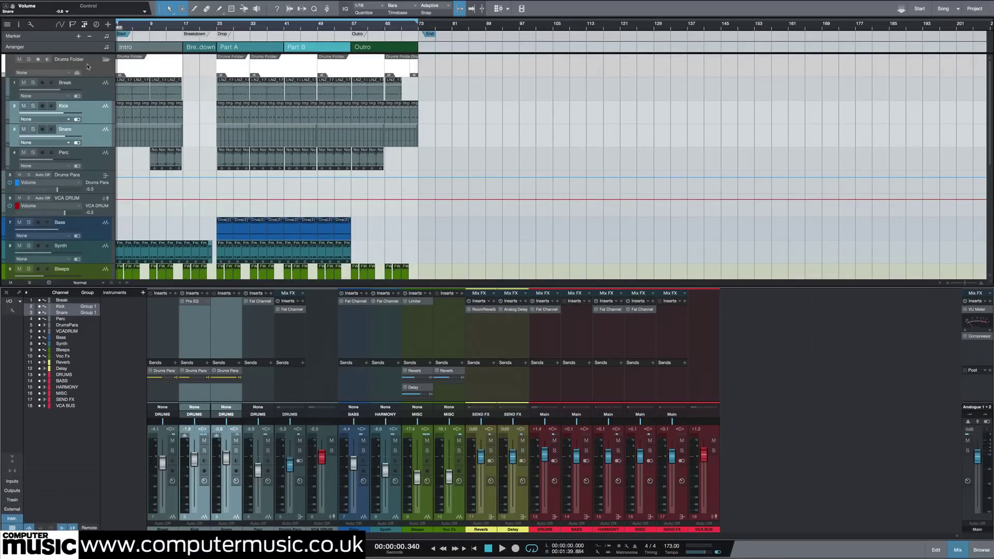
{"action": "key", "text": "F3"}
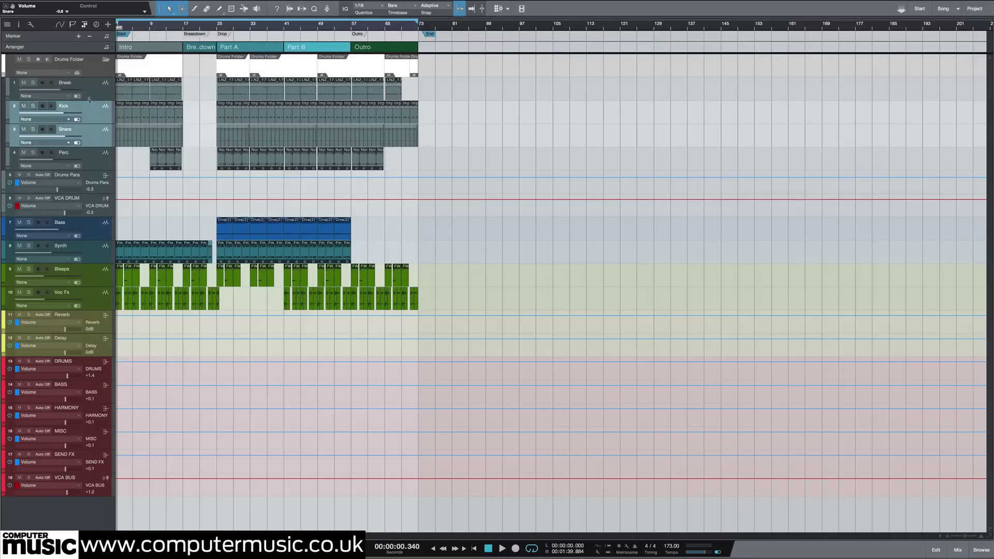
{"action": "left_click", "coordinate": [95, 96]}
{"action": "left_click", "coordinate": [94, 123], "text": "shift"}
{"action": "key", "text": "F3"}
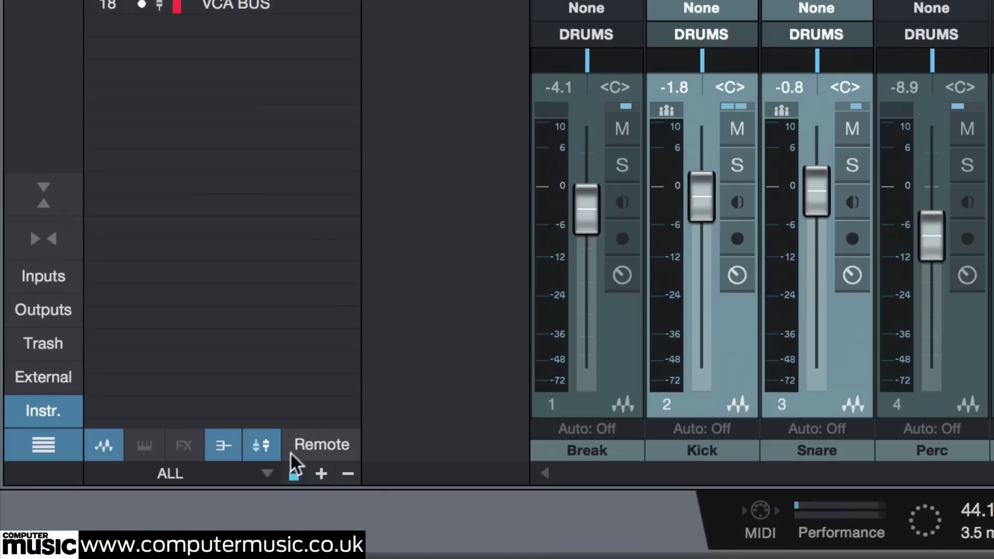
Step: Switch the mixer's channel filter from ALL to BUSES
{"action": "left_click", "coordinate": [265, 473]}
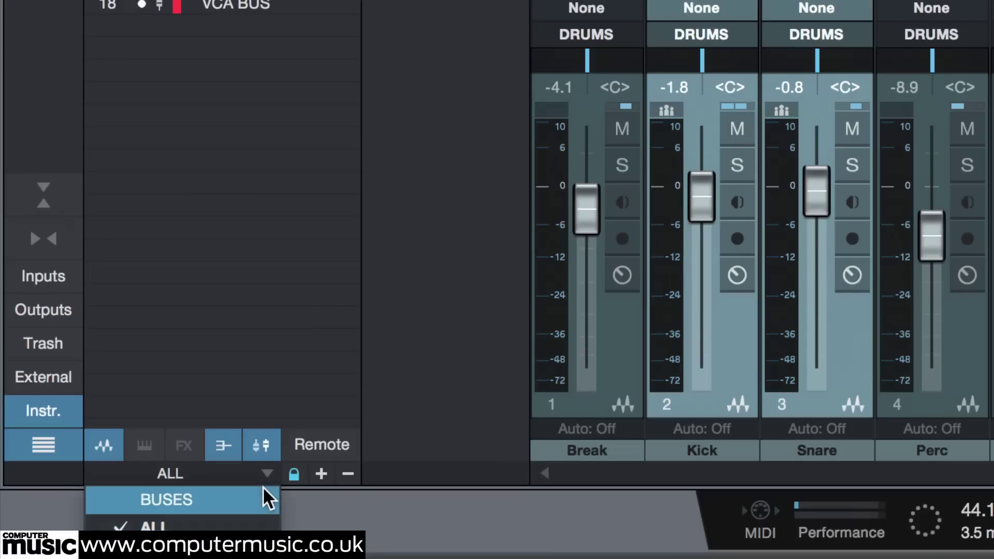
{"action": "left_click", "coordinate": [234, 504]}
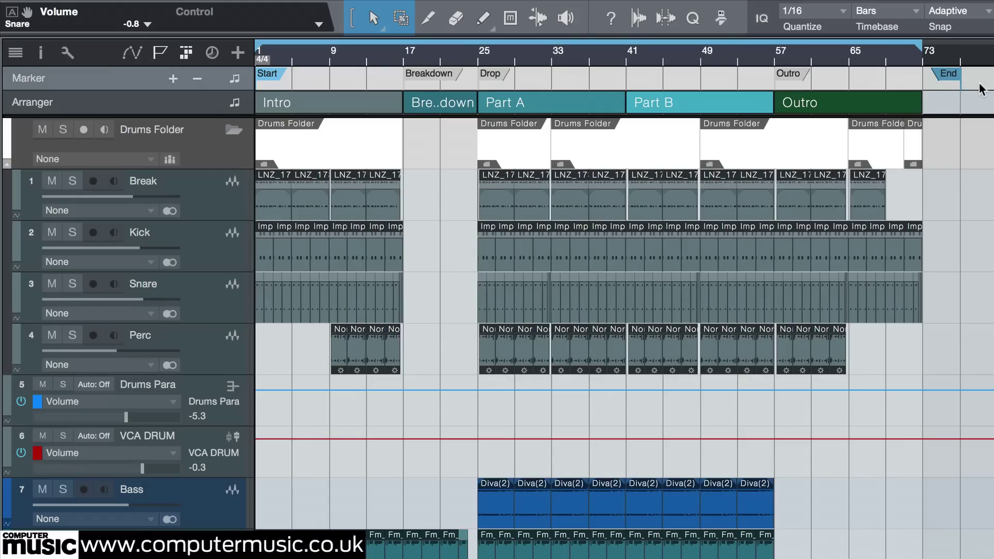
{"action": "key", "text": "shift+n"}
{"action": "key", "text": "shift+n"}
{"action": "key", "text": "shift+n"}
{"action": "key", "text": "shift+n"}
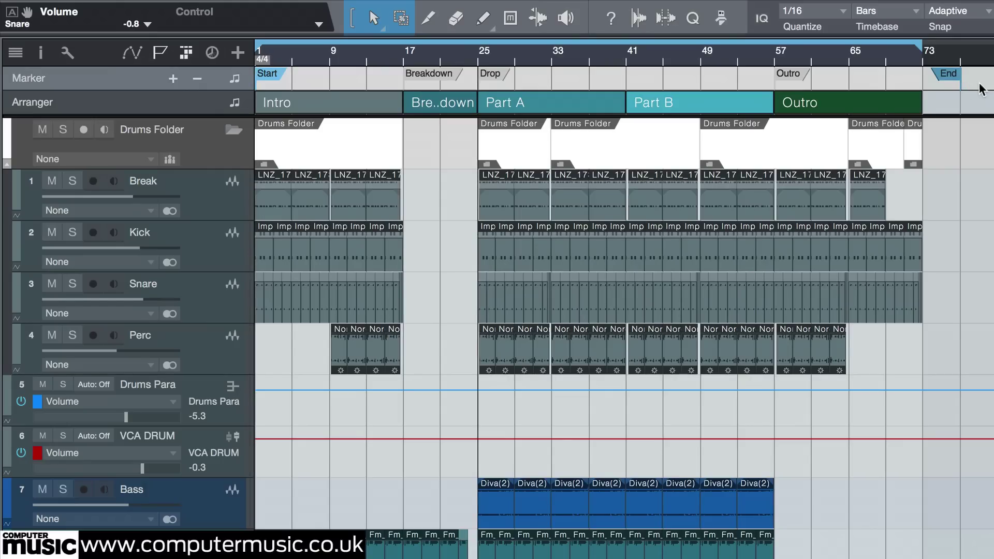
{"action": "key", "text": "shift+b"}
{"action": "key", "text": "shift+b"}
{"action": "key", "text": "shift+b"}
{"action": "key", "text": "shift+n"}
{"action": "key", "text": "shift+n"}
{"action": "key", "text": "shift+n"}
{"action": "key", "text": "shift+b"}
{"action": "key", "text": "shift+b"}
{"action": "key", "text": "shift+b"}
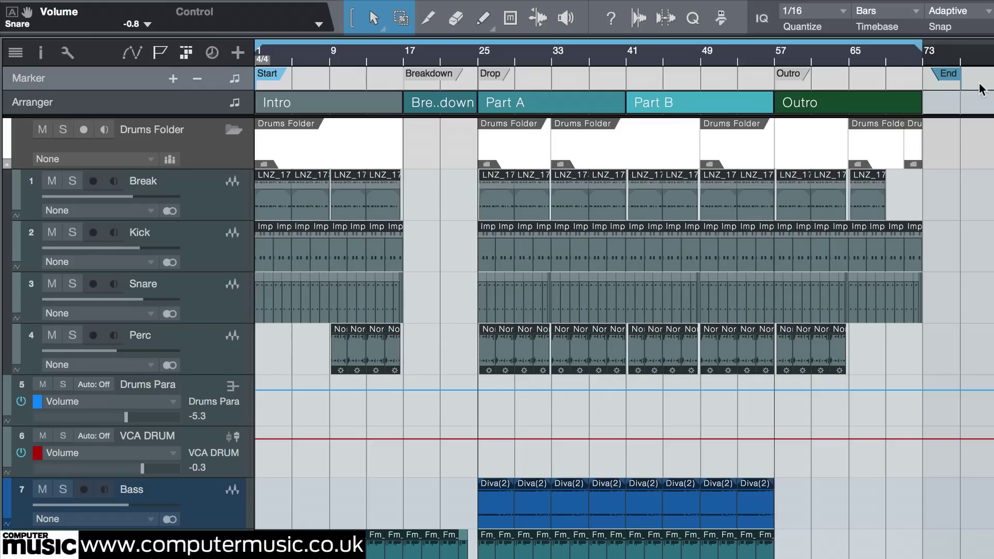
{"action": "key", "text": "shift+b"}
{"action": "key", "text": "shift+n"}
{"action": "key", "text": "shift+n"}
{"action": "key", "text": "shift+n"}
{"action": "key", "text": "shift+n"}
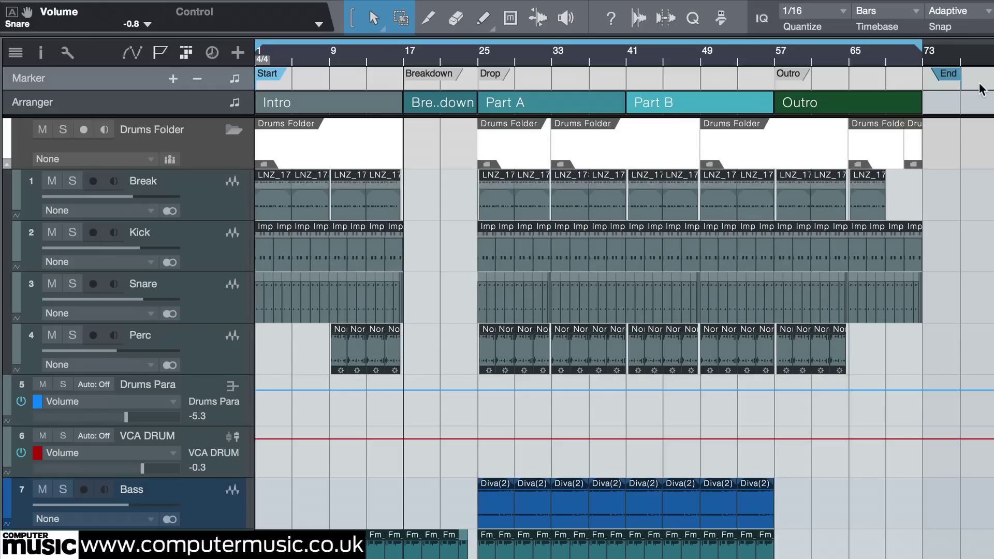
{"action": "key", "text": "shift+b"}
{"action": "key", "text": "shift+b"}
{"action": "key", "text": "shift+b"}
{"action": "key", "text": "shift+b"}
{"action": "key", "text": "shift+n"}
{"action": "key", "text": "shift+n"}
{"action": "key", "text": "shift+n"}
{"action": "key", "text": "shift+n"}
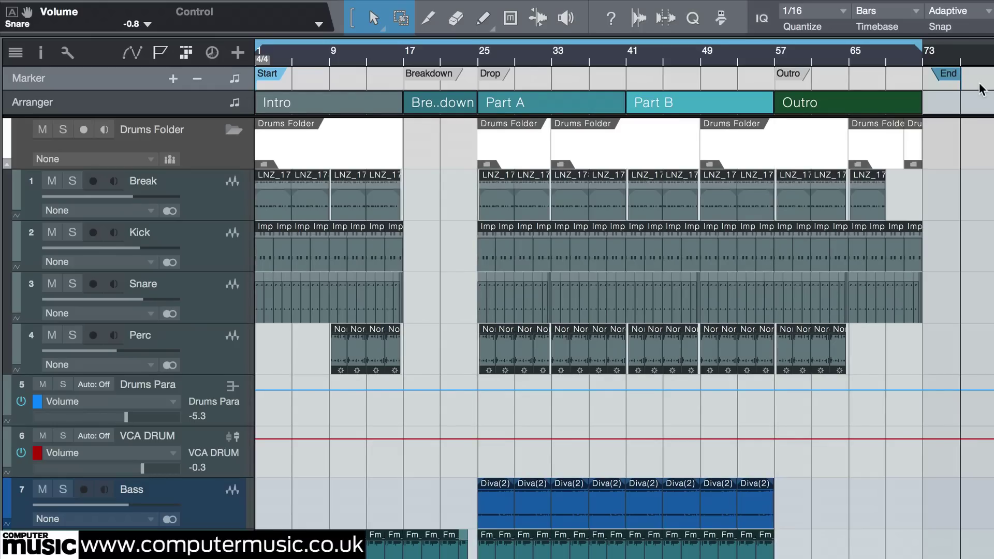
{"action": "key", "text": "shift+b"}
{"action": "key", "text": "shift+b"}
{"action": "key", "text": "shift+b"}
{"action": "key", "text": "shift+b"}
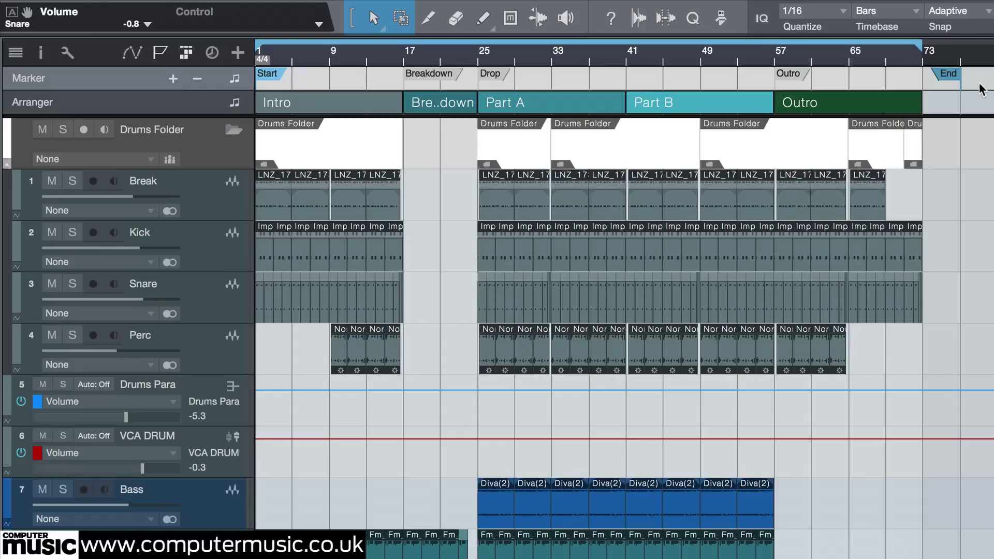
Step: Select the Intro, Part A, Part B and Outro arranger sections in turn, ending on Part B
{"action": "left_click", "coordinate": [117, 108]}
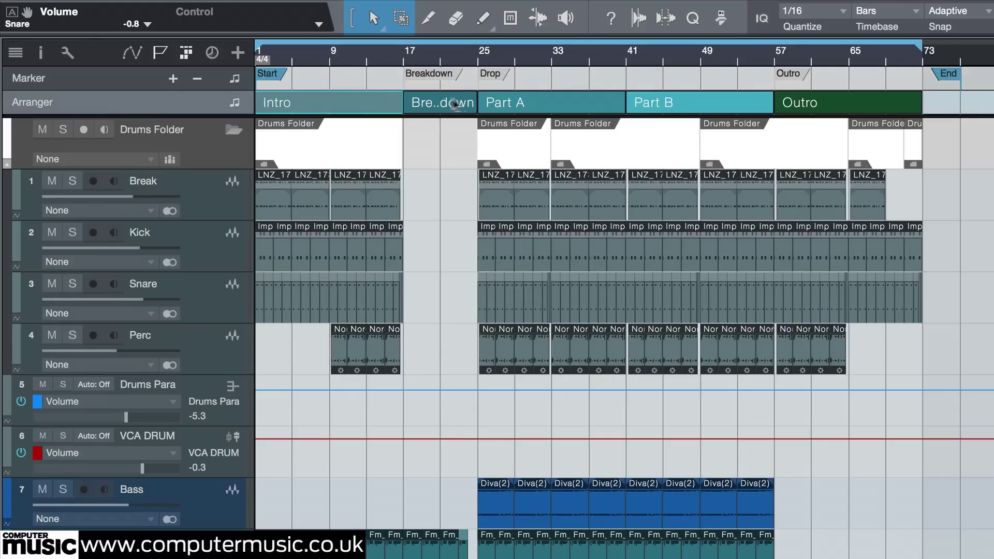
{"action": "left_click", "coordinate": [538, 109]}
{"action": "left_click", "coordinate": [671, 105]}
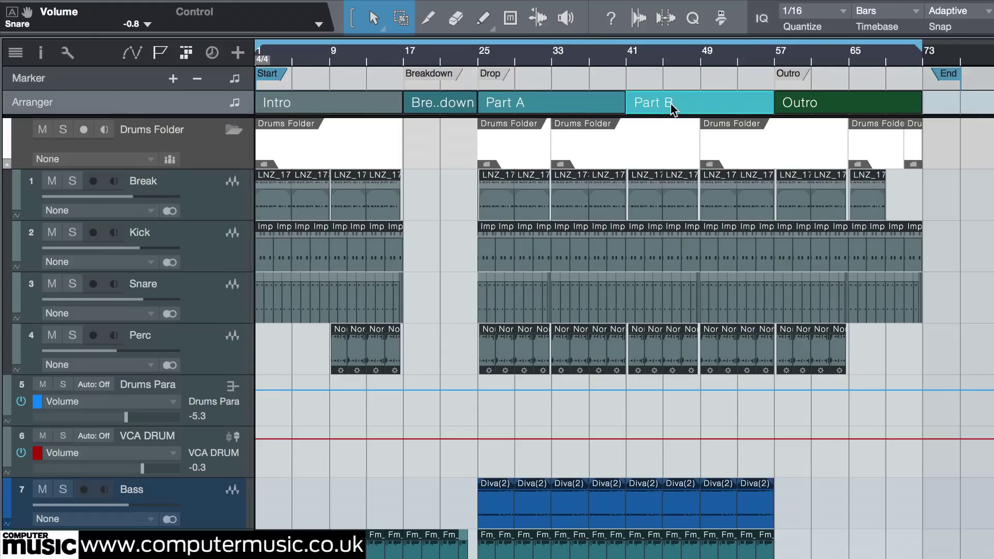
{"action": "left_click", "coordinate": [836, 106]}
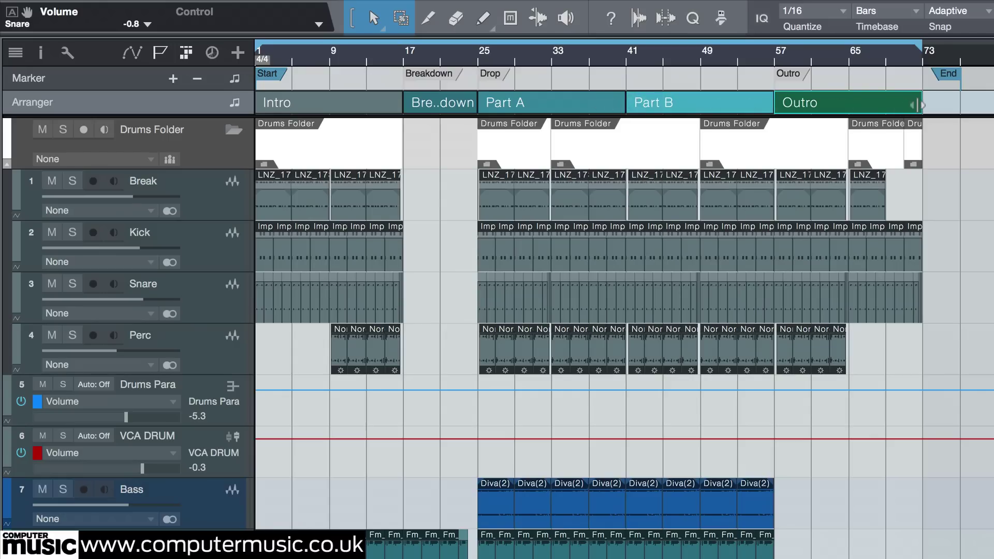
{"action": "left_click", "coordinate": [680, 104]}
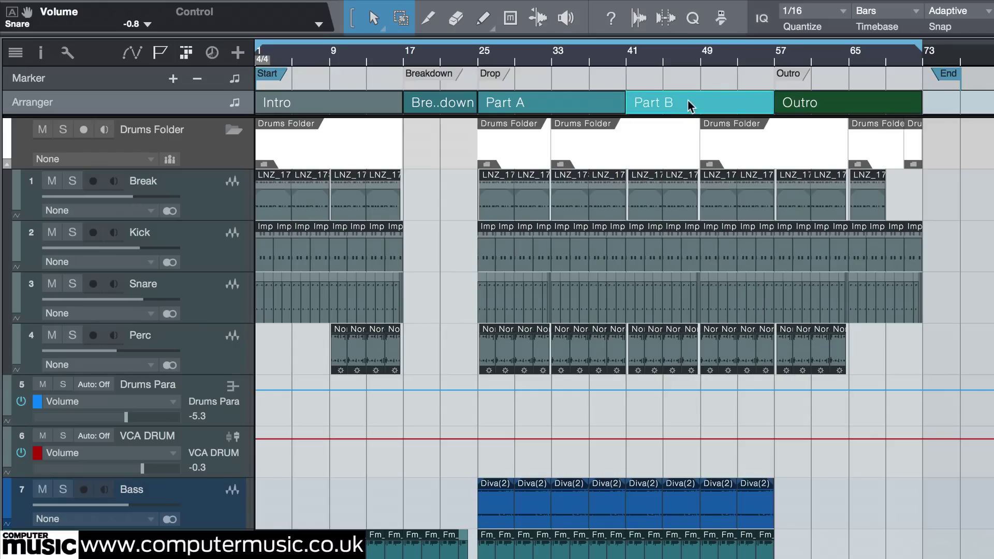
Step: Drag Outro, Part A and Part B along the Arranger track so Part B starts at bar 25
{"action": "left_click_drag", "start_coordinate": [683, 105], "coordinate": [782, 103]}
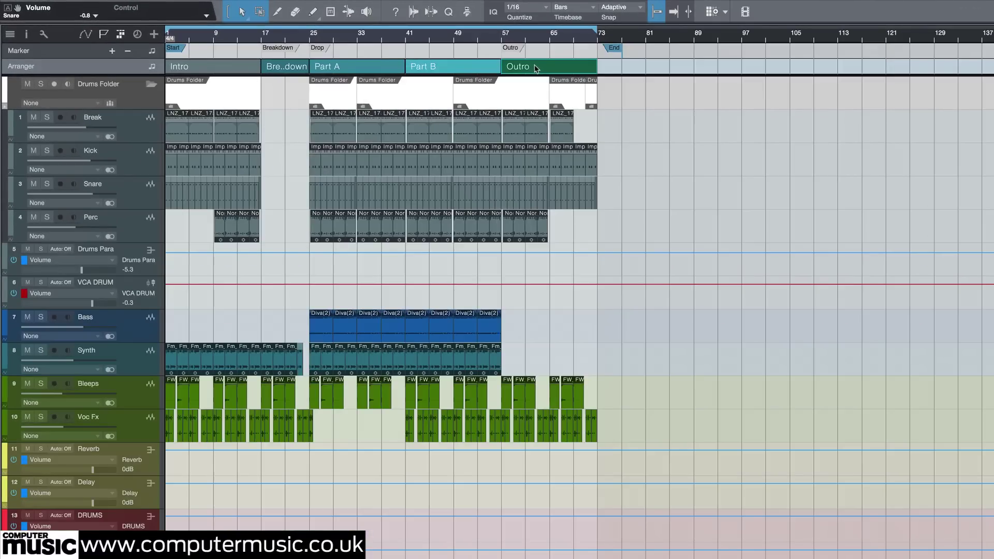
{"action": "left_click_drag", "start_coordinate": [536, 69], "coordinate": [699, 71]}
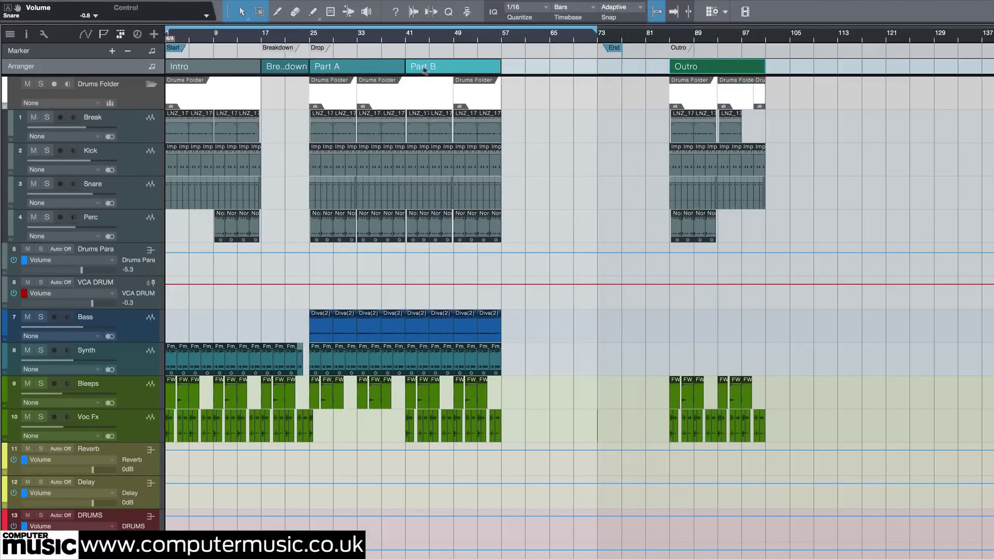
{"action": "left_click_drag", "start_coordinate": [428, 67], "coordinate": [523, 62]}
{"action": "left_click", "coordinate": [352, 69]}
{"action": "left_click_drag", "start_coordinate": [352, 68], "coordinate": [449, 67]}
{"action": "left_click_drag", "start_coordinate": [527, 66], "coordinate": [340, 71]}
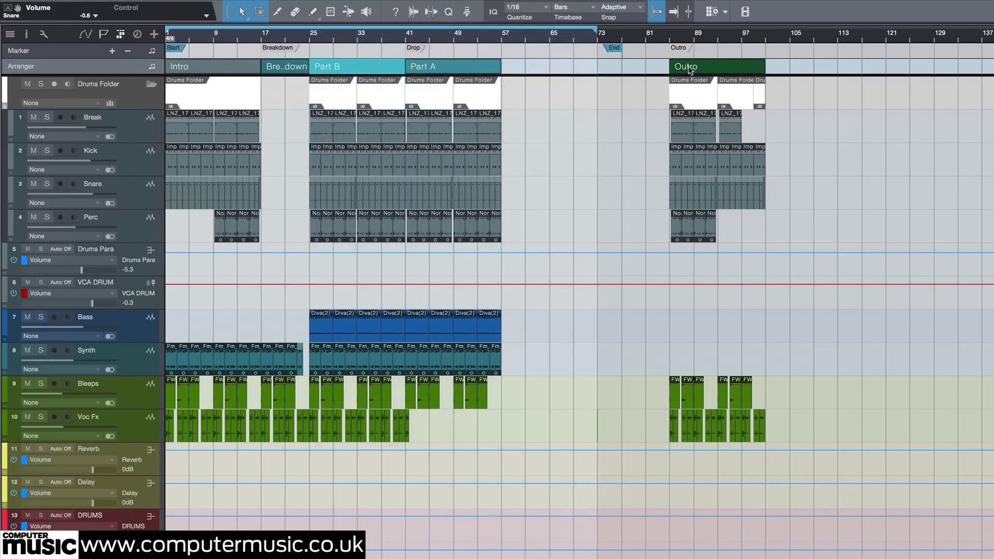
{"action": "left_click_drag", "start_coordinate": [687, 69], "coordinate": [520, 73]}
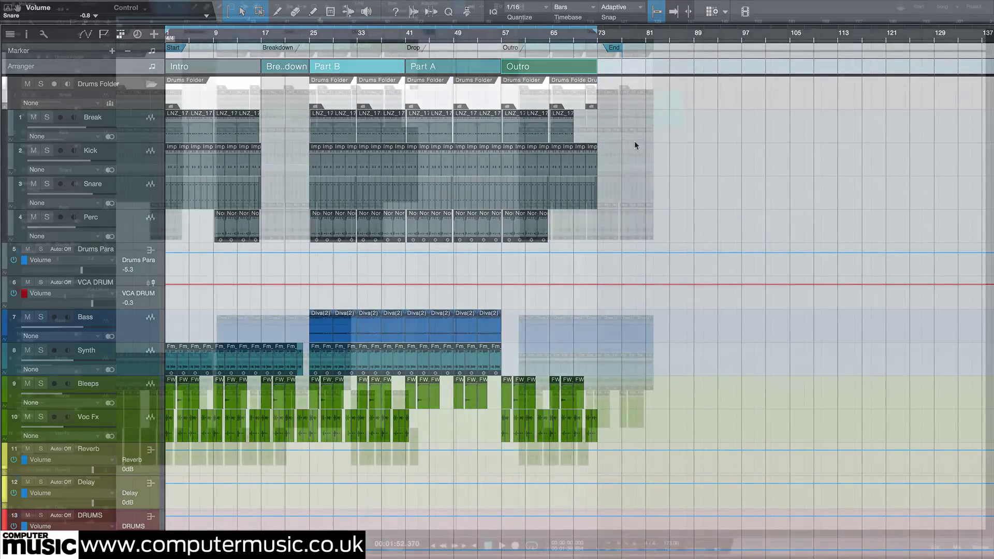
Step: Marquee-delete the copied events past bar 73, along with the leftover Part B arranger section
{"action": "left_click_drag", "start_coordinate": [677, 89], "coordinate": [658, 155]}
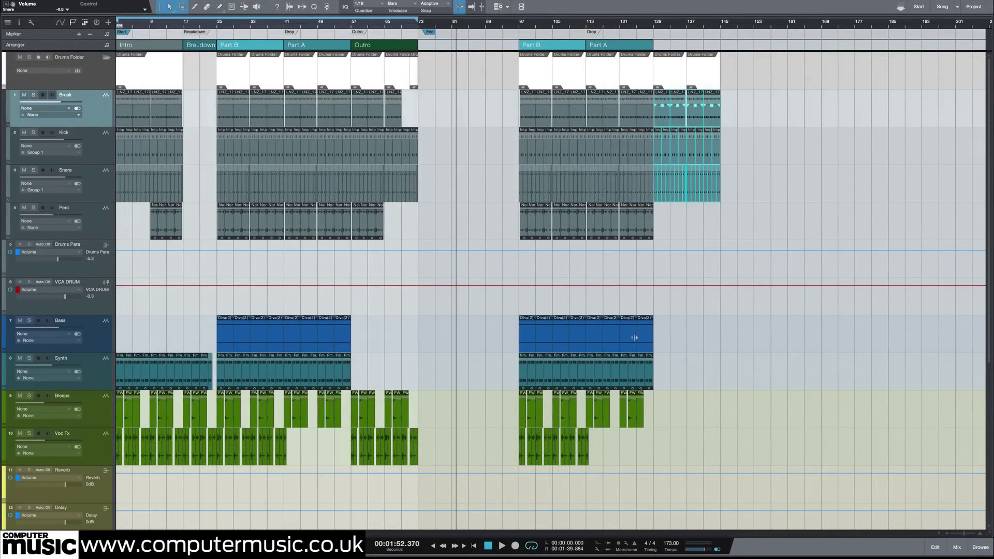
{"action": "mouse_move", "coordinate": [668, 335]}
{"action": "left_mouse_down"}
{"action": "mouse_move", "coordinate": [624, 317]}
{"action": "mouse_move", "coordinate": [664, 341]}
{"action": "left_mouse_up"}
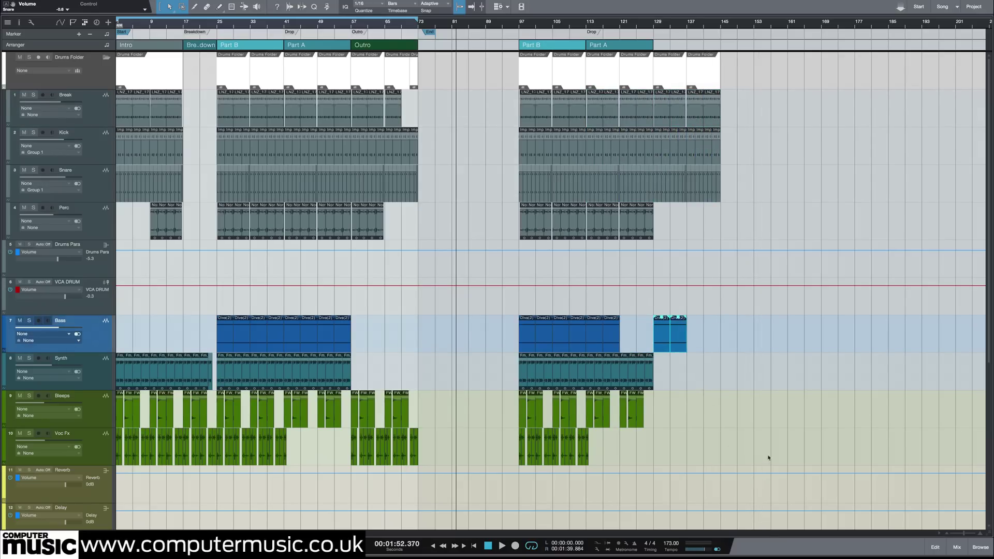
{"action": "left_click_drag", "start_coordinate": [768, 457], "coordinate": [485, 40]}
{"action": "key", "text": "Delete"}
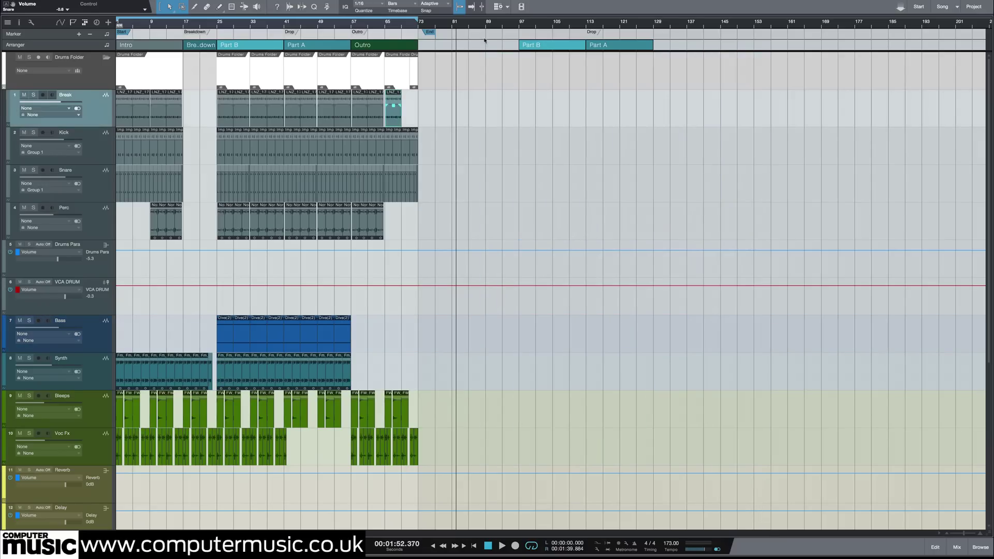
{"action": "left_click", "coordinate": [539, 45]}
{"action": "key", "text": "Delete"}
{"action": "key", "text": "Delete"}
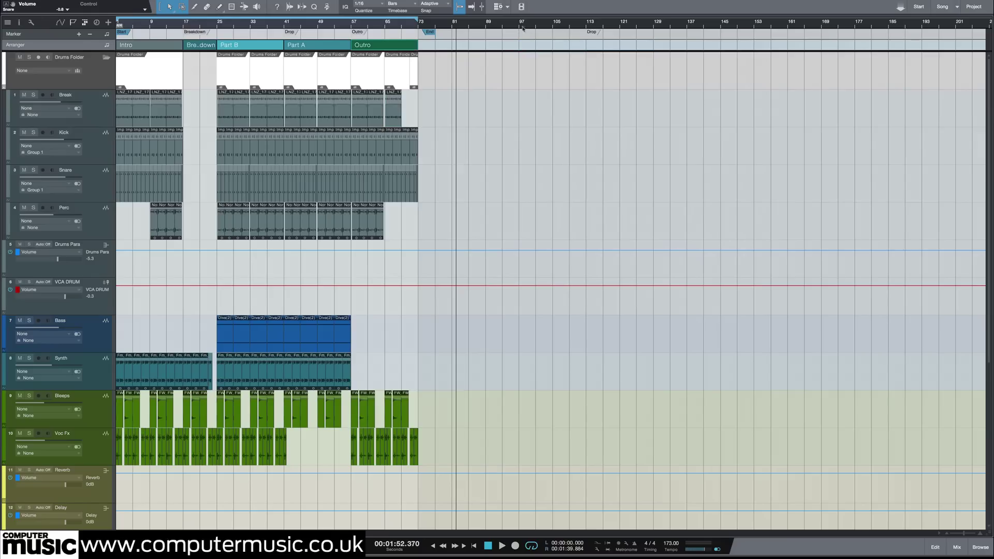
Step: Open a Scratch Pad and copy every event of the song into it
{"action": "left_click", "coordinate": [497, 6]}
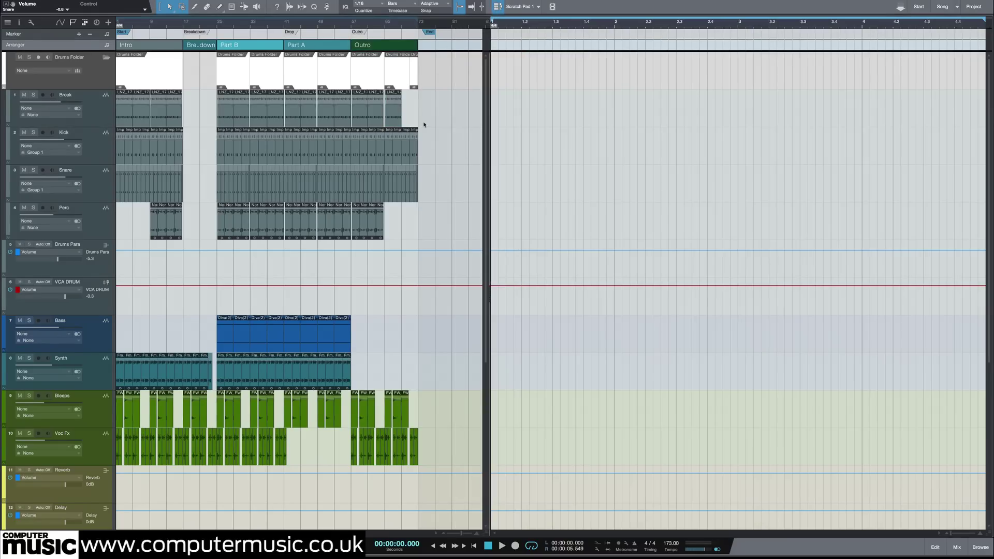
{"action": "key", "text": "ctrl+a"}
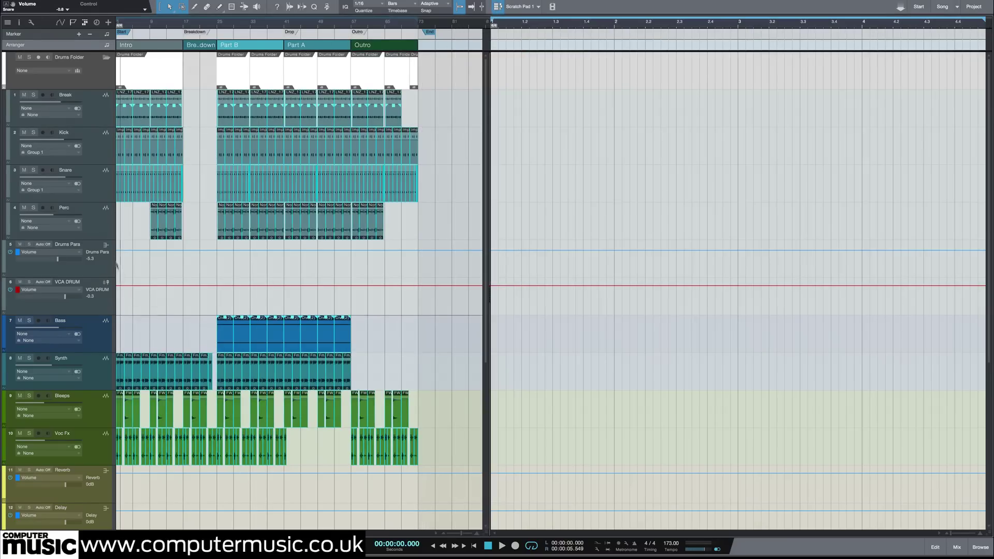
{"action": "left_click_drag", "start_coordinate": [119, 380], "coordinate": [529, 380]}
Step: Zoom the Scratch Pad out and move the Bass Diva events earlier to bar 9
{"action": "left_click_drag", "start_coordinate": [620, 28], "coordinate": [638, 13]}
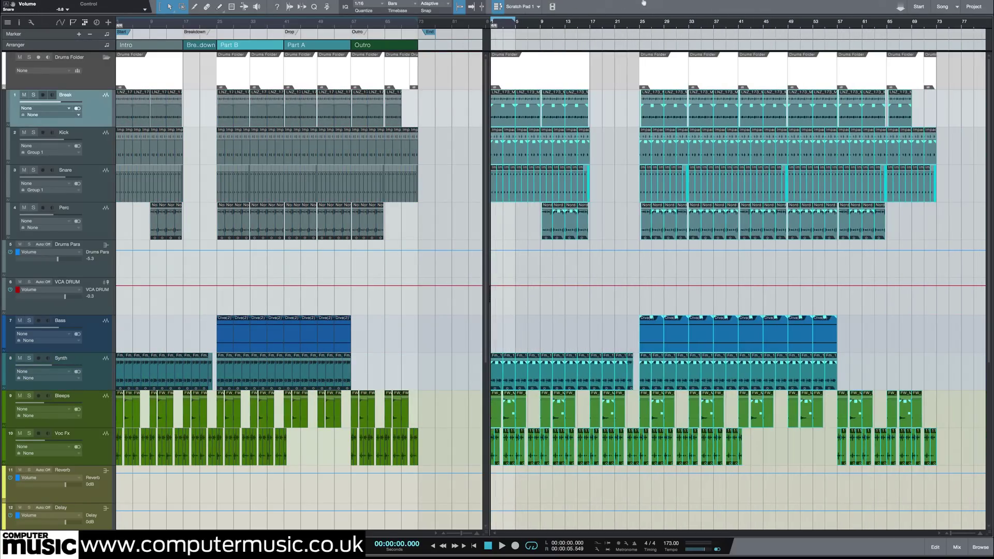
{"action": "left_click", "coordinate": [629, 287]}
{"action": "left_click_drag", "start_coordinate": [621, 334], "coordinate": [737, 335]}
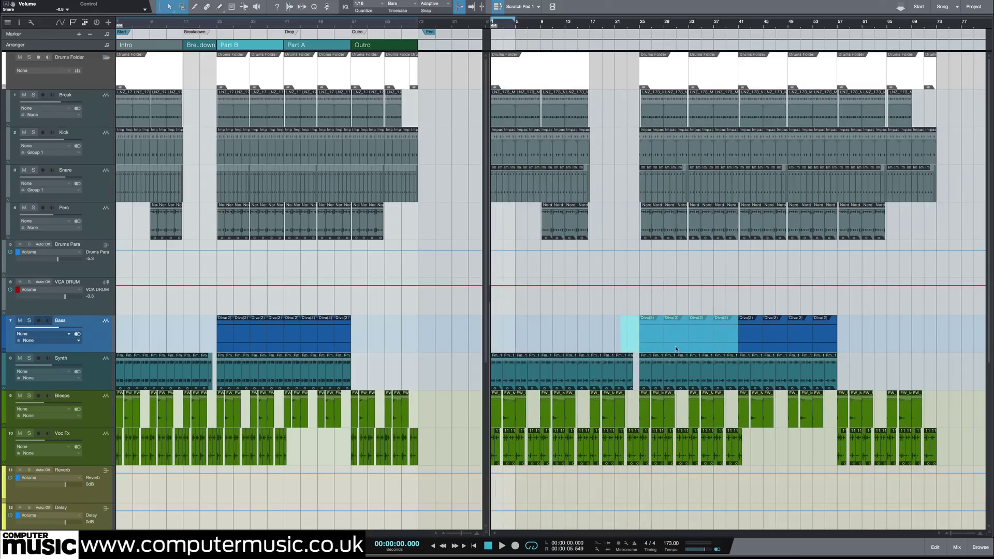
{"action": "left_click_drag", "start_coordinate": [640, 348], "coordinate": [555, 341]}
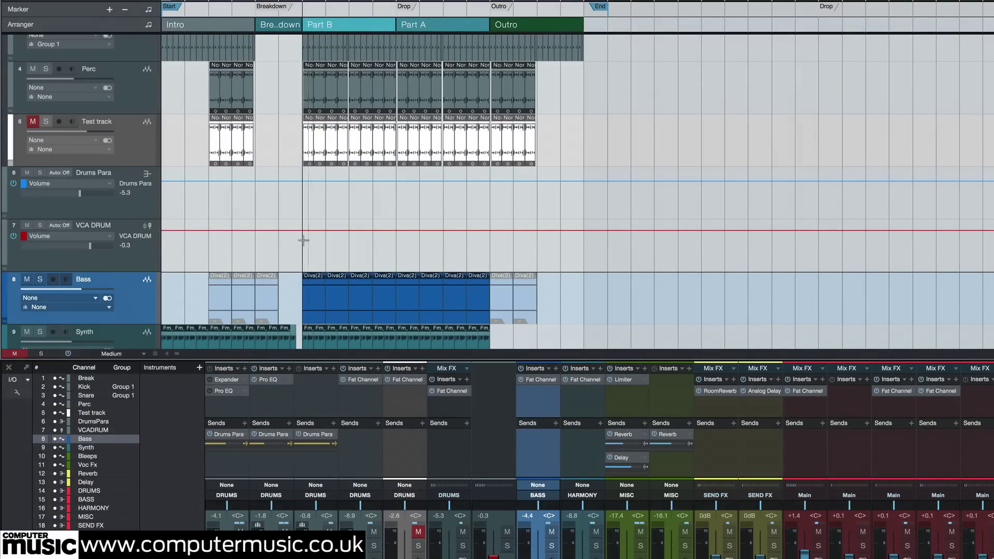
Step: Delete the Test track and the first three Diva(2) clips on the Bass track
{"action": "left_click", "coordinate": [138, 161]}
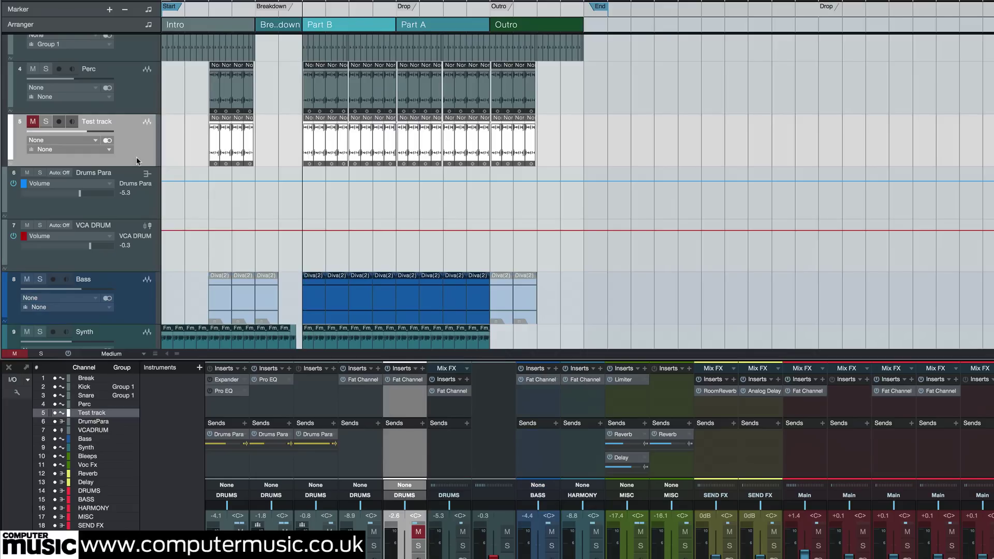
{"action": "key", "text": "Delete"}
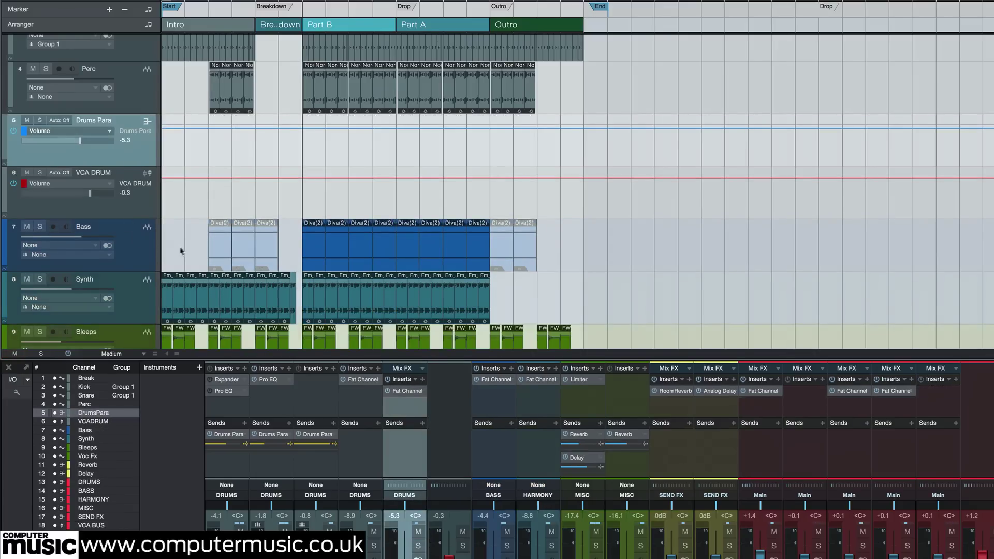
{"action": "left_click_drag", "start_coordinate": [206, 249], "coordinate": [288, 242]}
{"action": "key", "text": "Delete"}
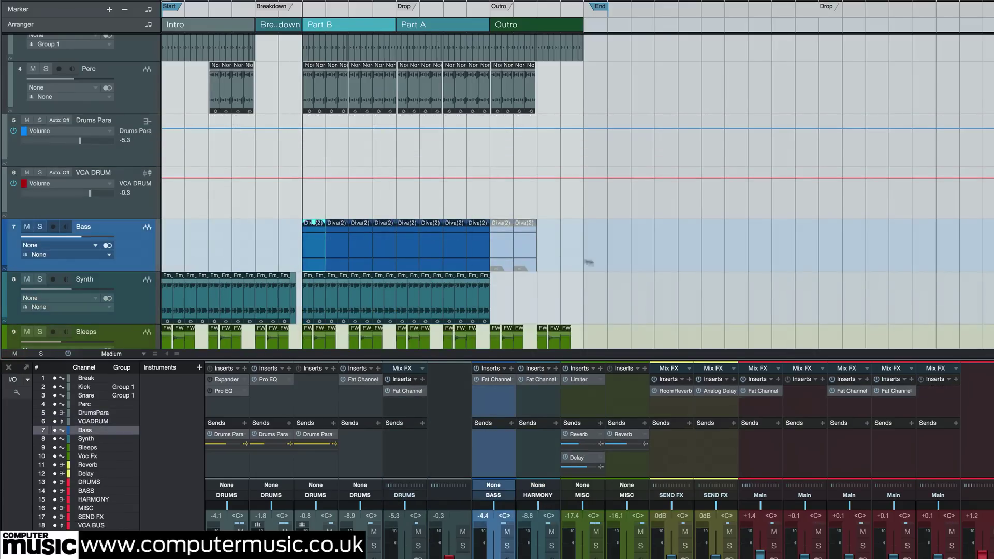
Step: Delete the last two Diva(2) Bass clips near the End marker, then open a drum insert's options
{"action": "left_click_drag", "start_coordinate": [593, 263], "coordinate": [490, 259]}
{"action": "key", "text": "Delete"}
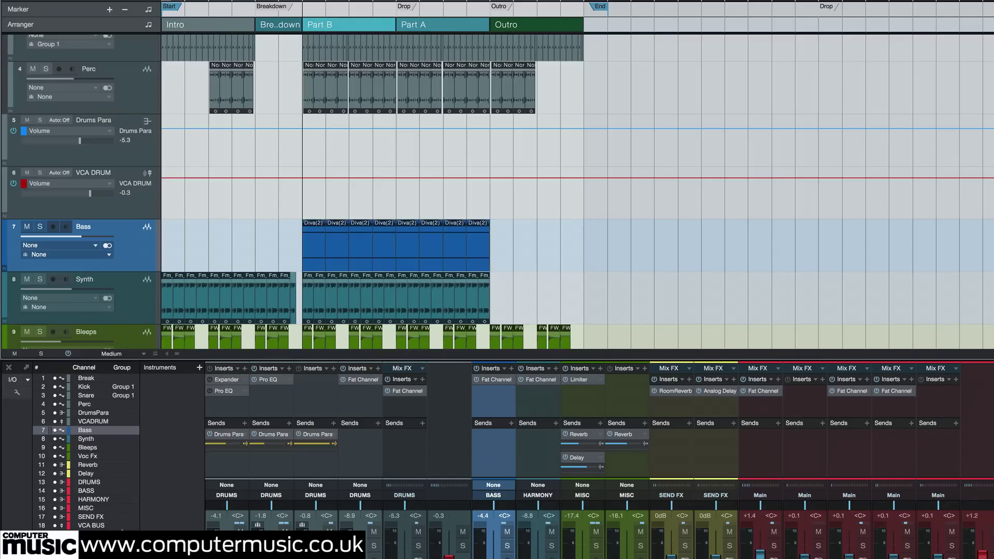
{"action": "right_click", "coordinate": [252, 381]}
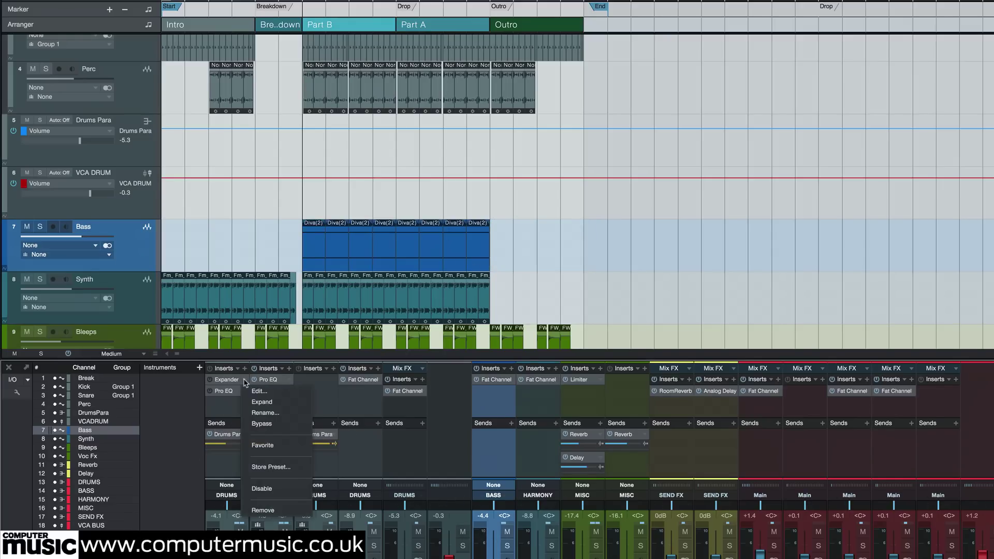